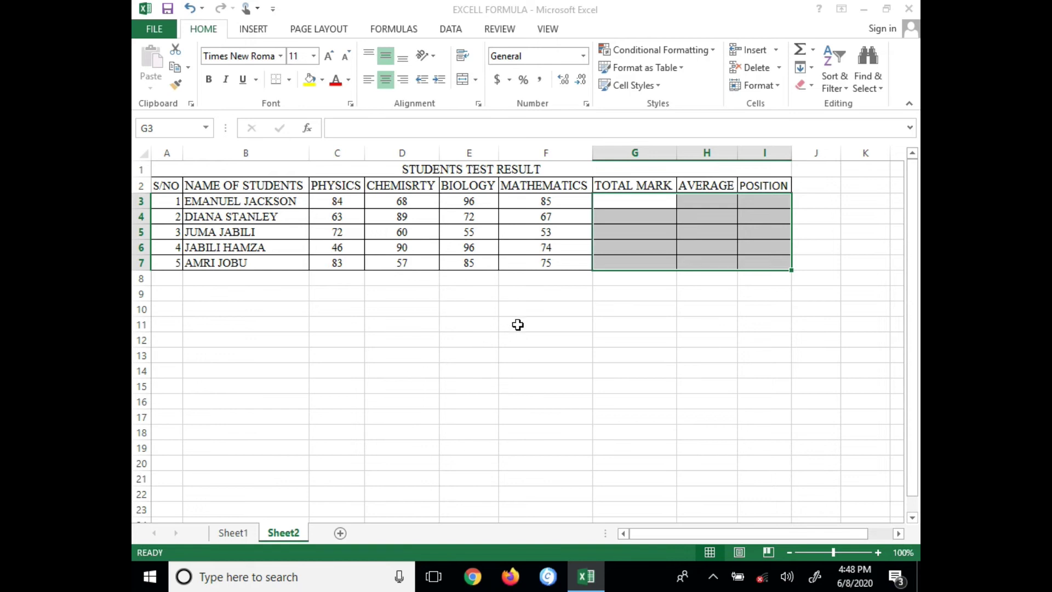
# - Enter =SUM(C3:F3) in G3, giving the first student a total of 333
pyautogui.click(630, 201)
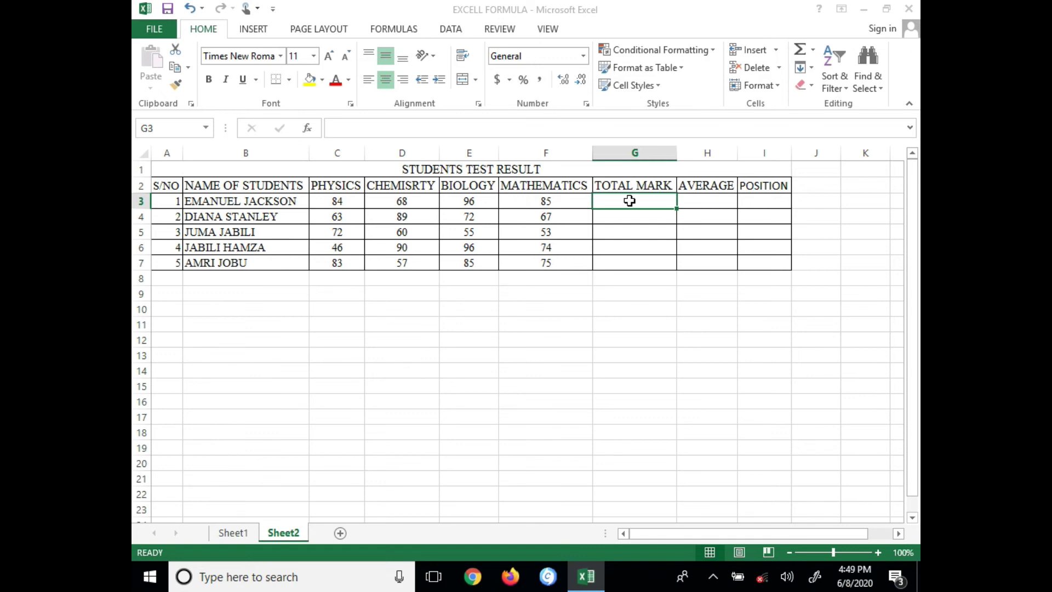
pyautogui.write('=')
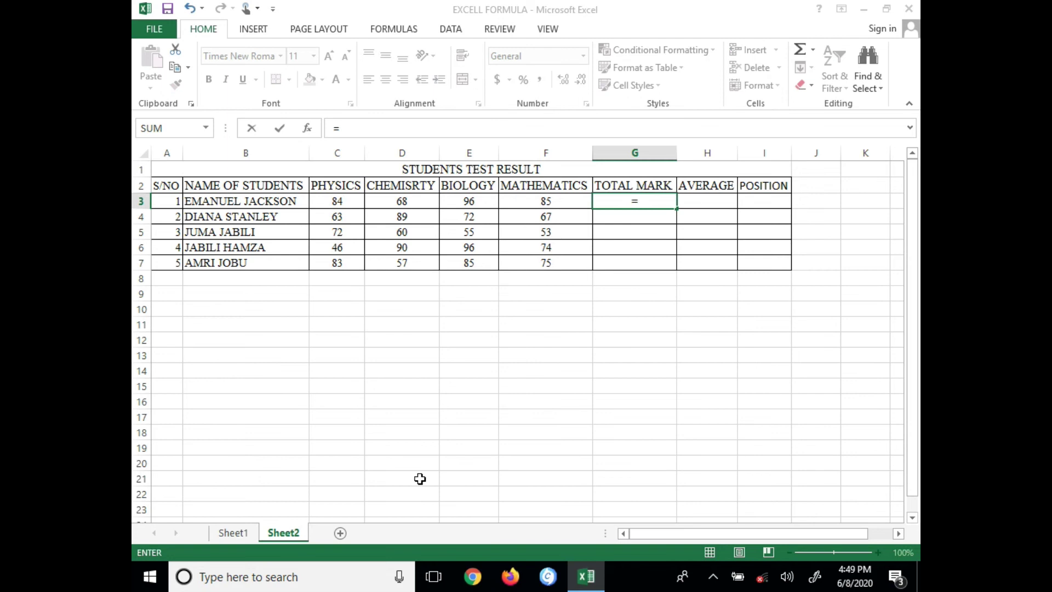
pyautogui.write('SUM')
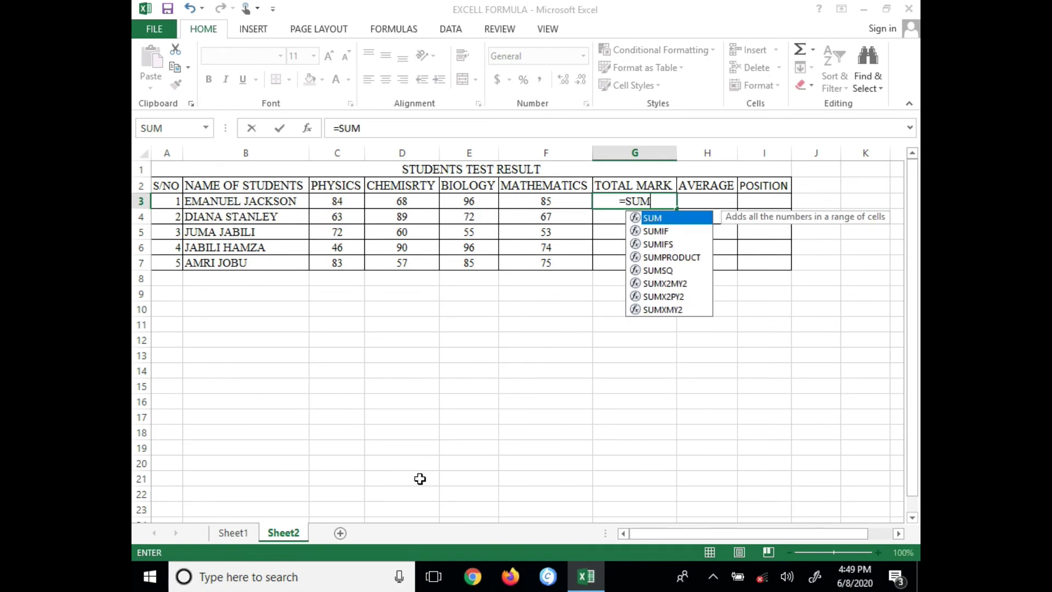
pyautogui.write('(')
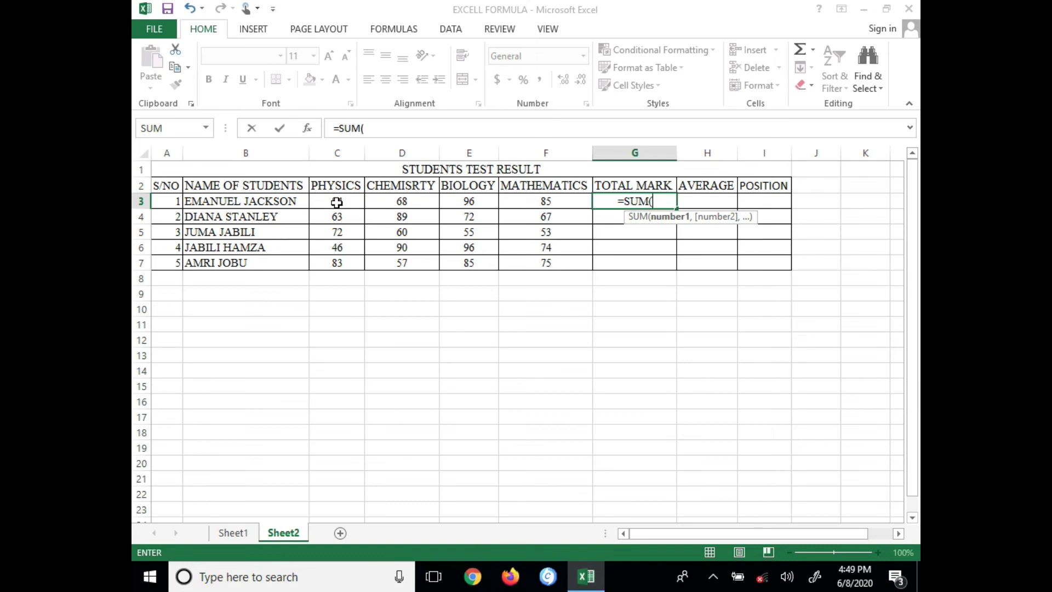
pyautogui.moveTo(336, 202); pyautogui.dragTo(528, 201)
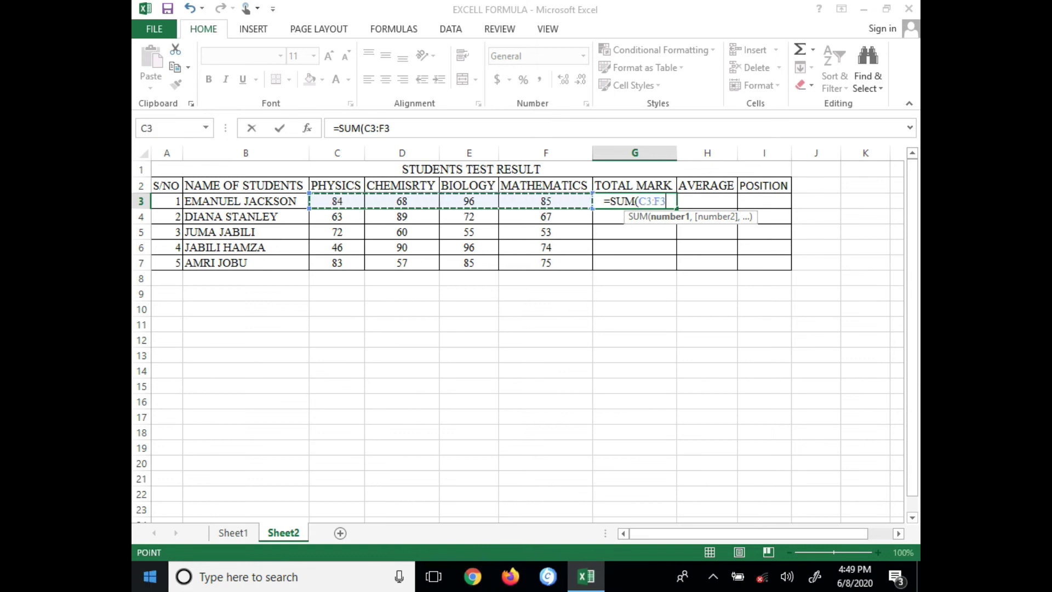
pyautogui.press('Return')
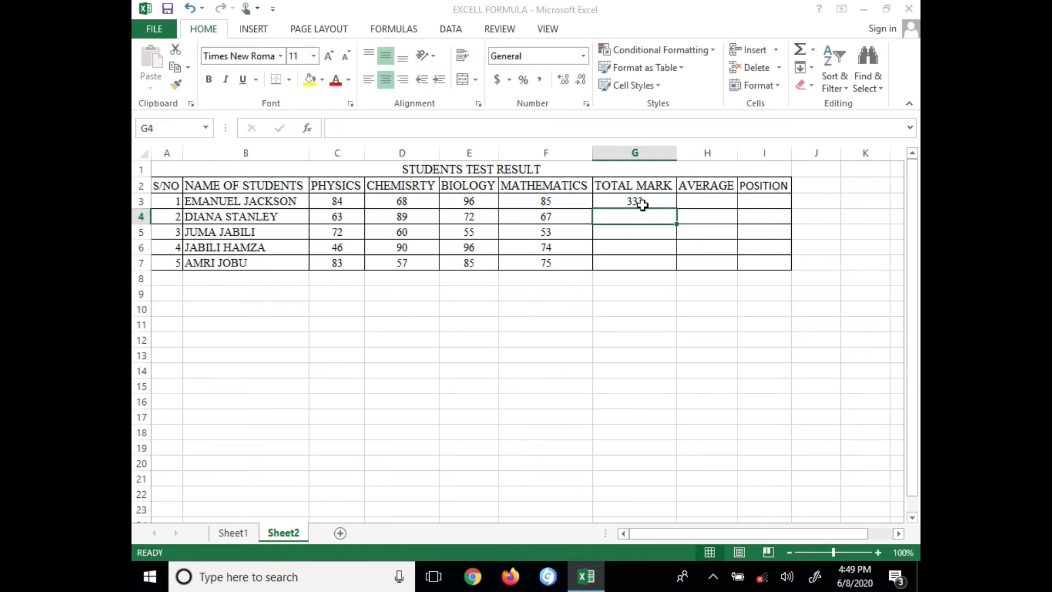
# - Fill the total formula down to G7, then clear G4:G7 so only G3 keeps its total
pyautogui.click(640, 204)
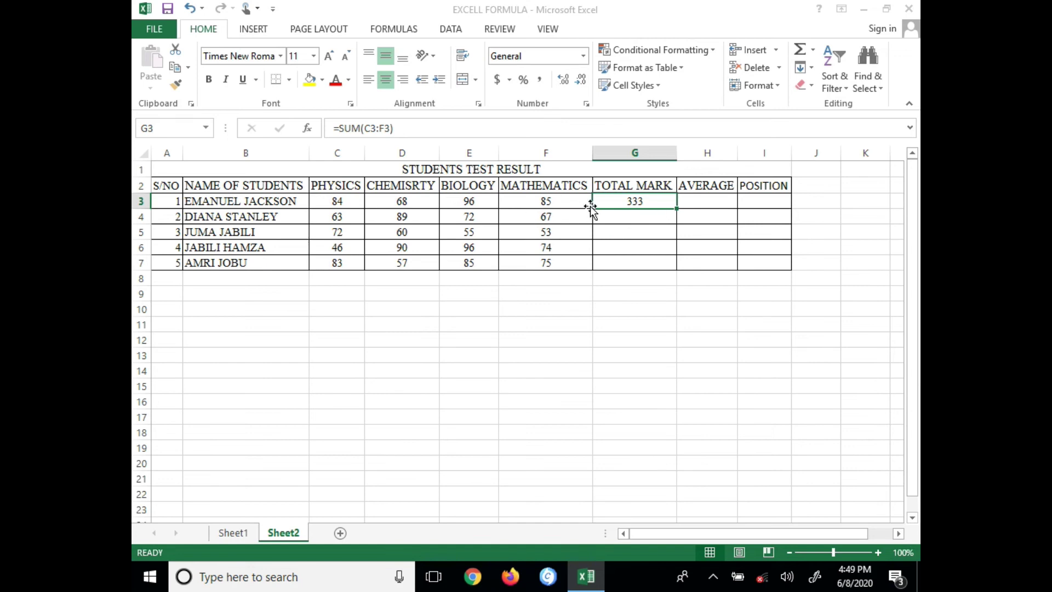
pyautogui.moveTo(678, 208); pyautogui.dragTo(681, 270)
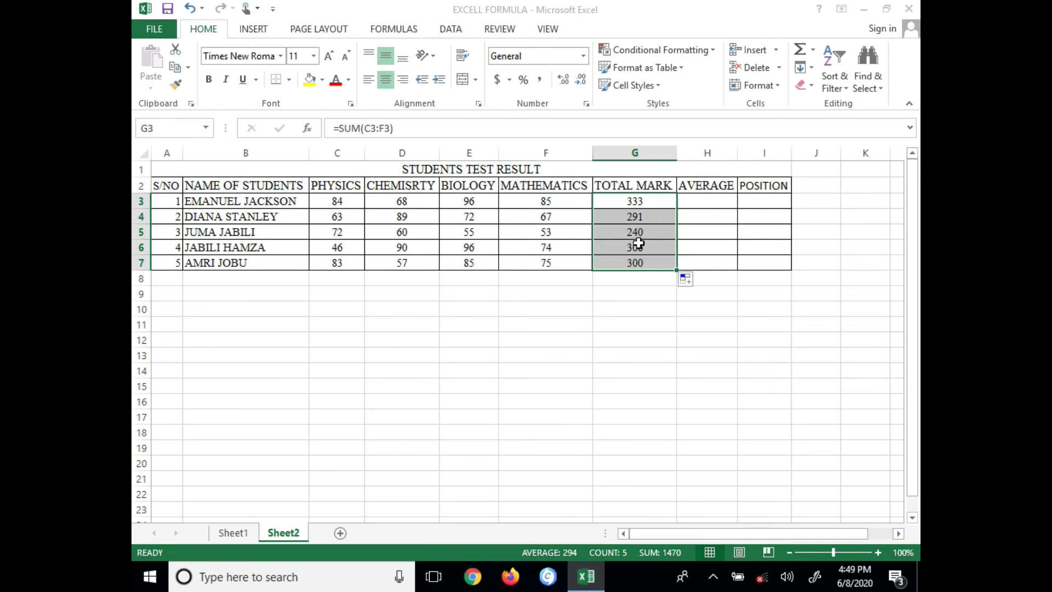
pyautogui.moveTo(641, 219); pyautogui.dragTo(642, 263)
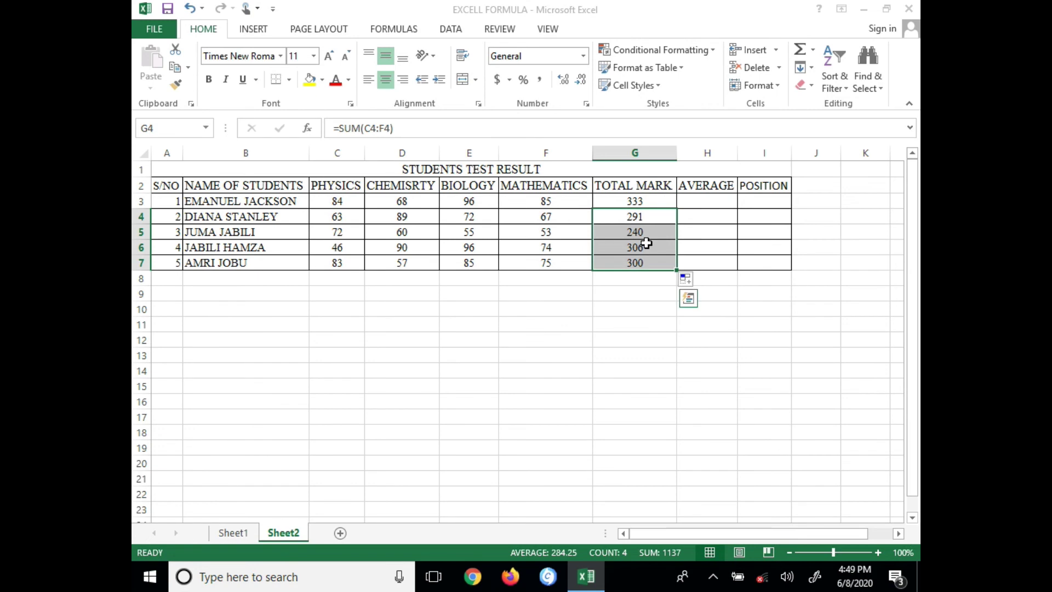
pyautogui.rightClick(647, 244)
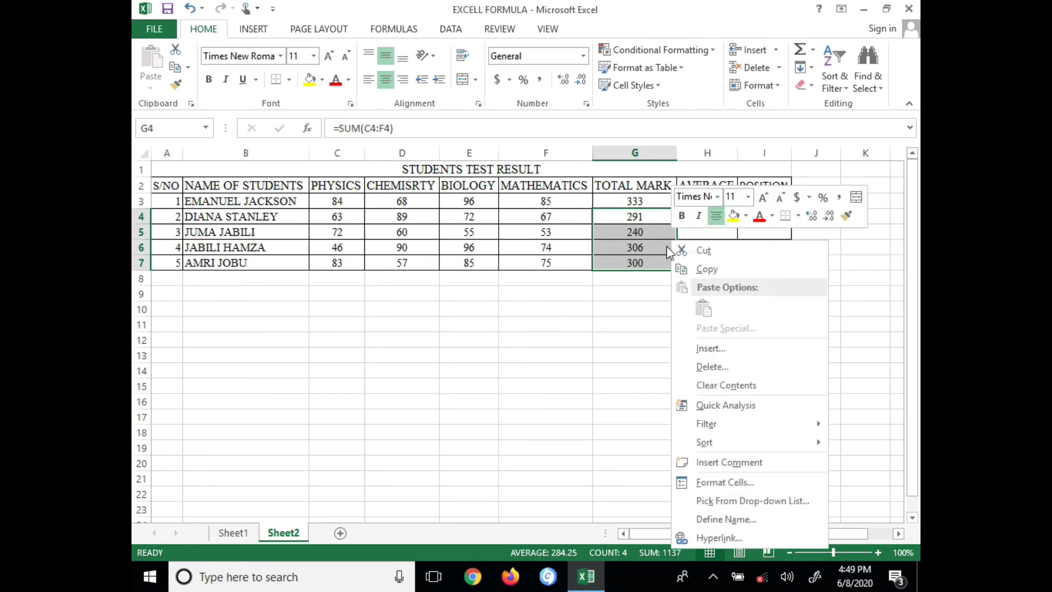
pyautogui.click(740, 386)
pyautogui.click(635, 203)
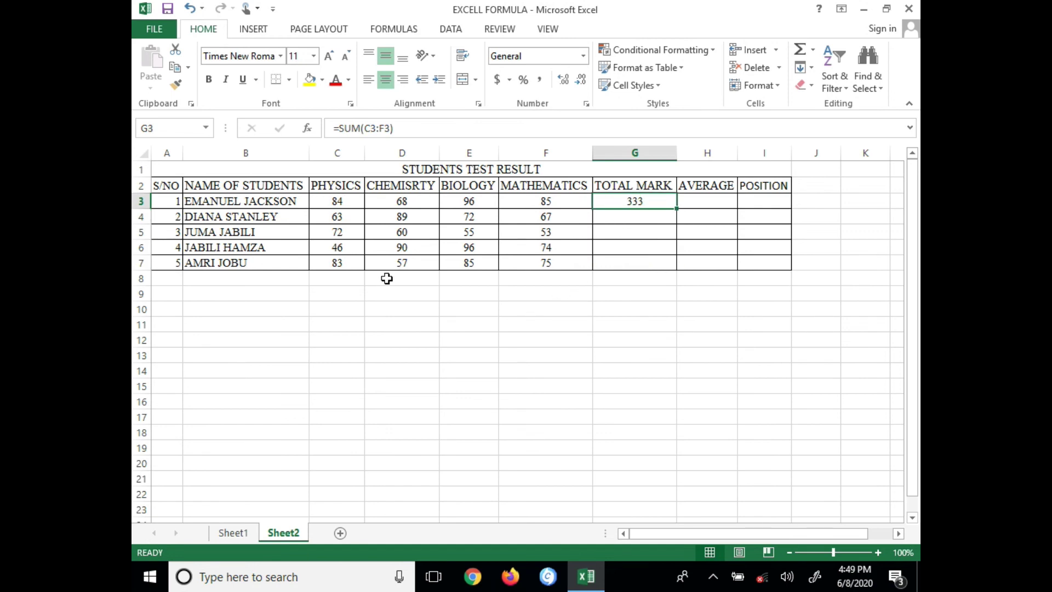
pyautogui.click(332, 189)
pyautogui.click(455, 187)
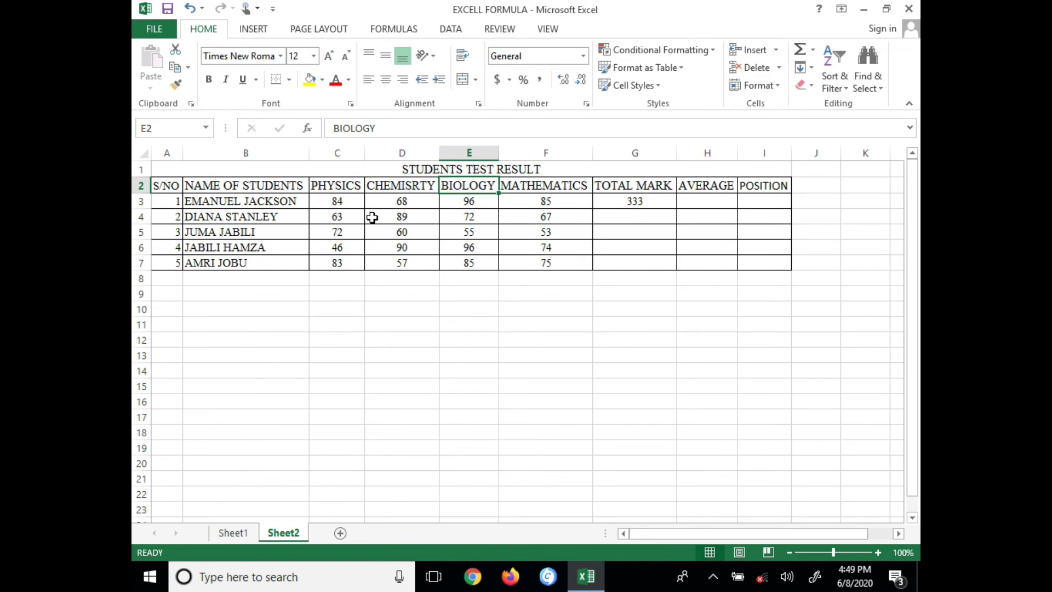
# - Rewrite G3 as =SUM(C3,E3), adding only the PHYSICS and BIOLOGY marks
pyautogui.click(635, 203)
pyautogui.write('=')
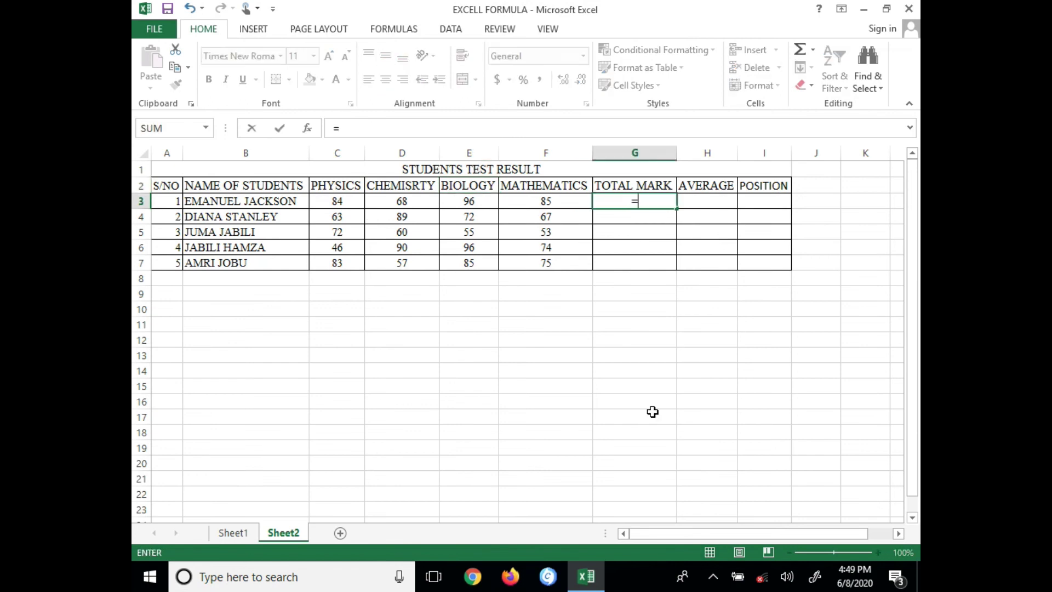
pyautogui.write('SUM')
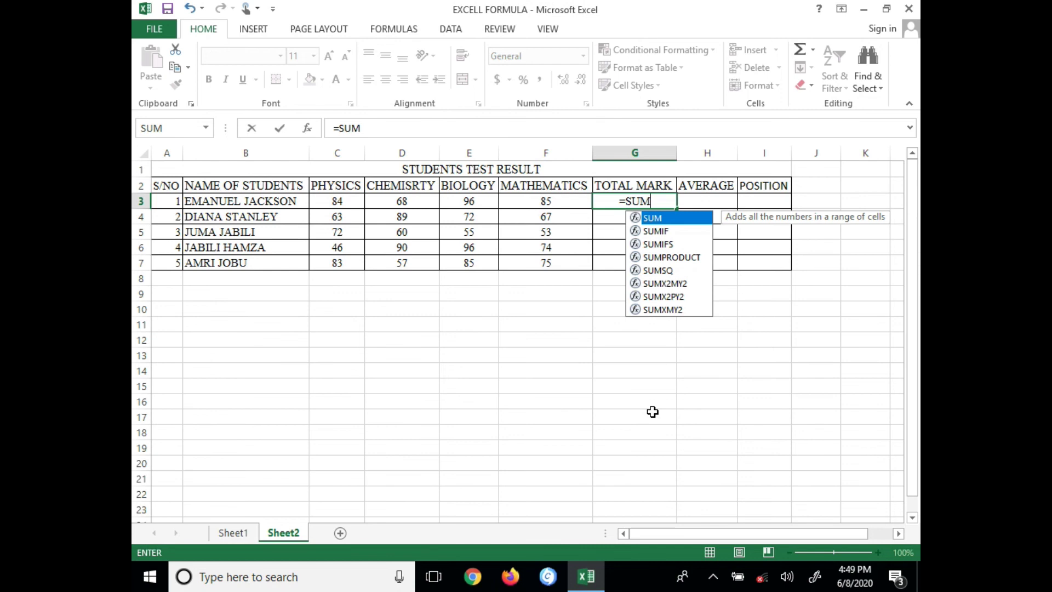
pyautogui.write('(')
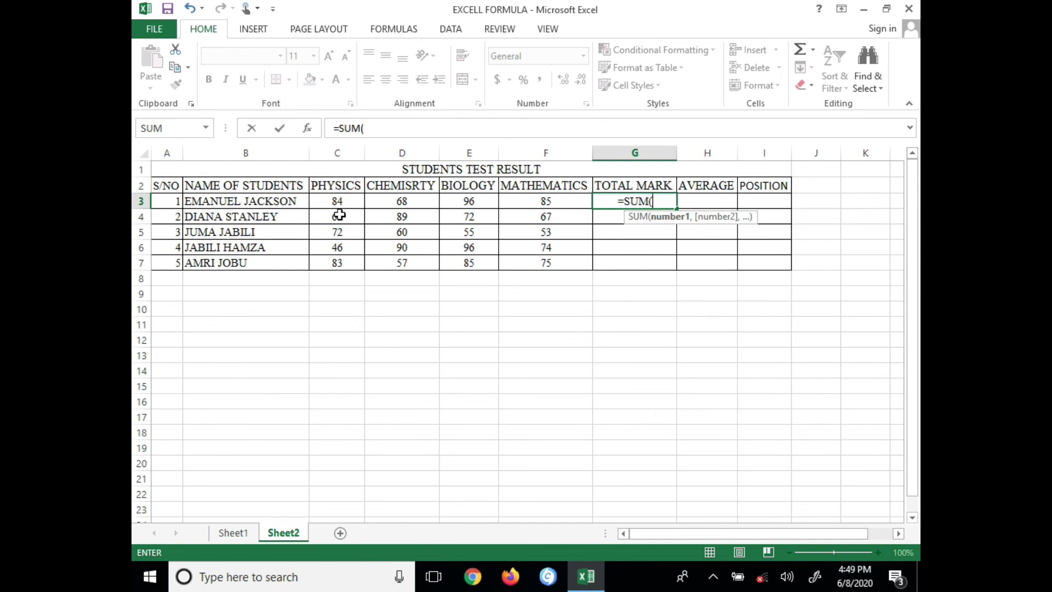
pyautogui.click(338, 203)
pyautogui.write(',')
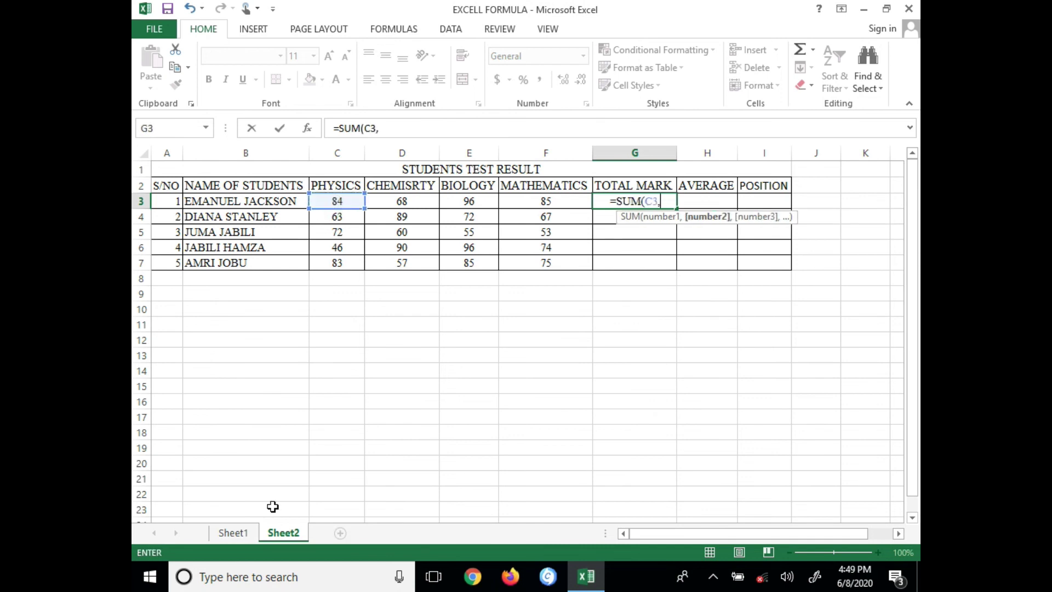
pyautogui.click(461, 201)
pyautogui.write(',')
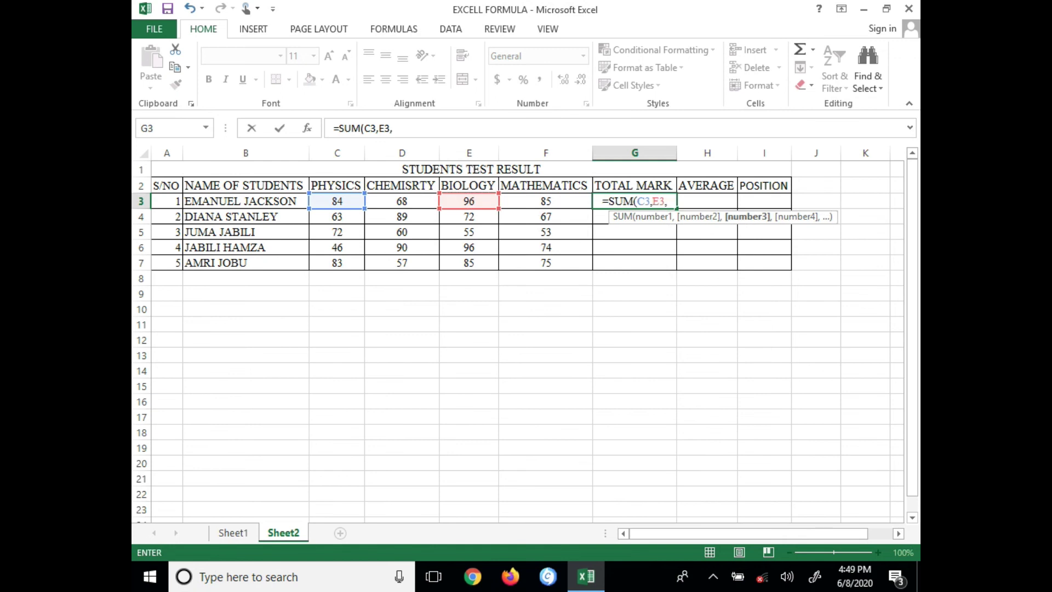
pyautogui.press('BackSpace')
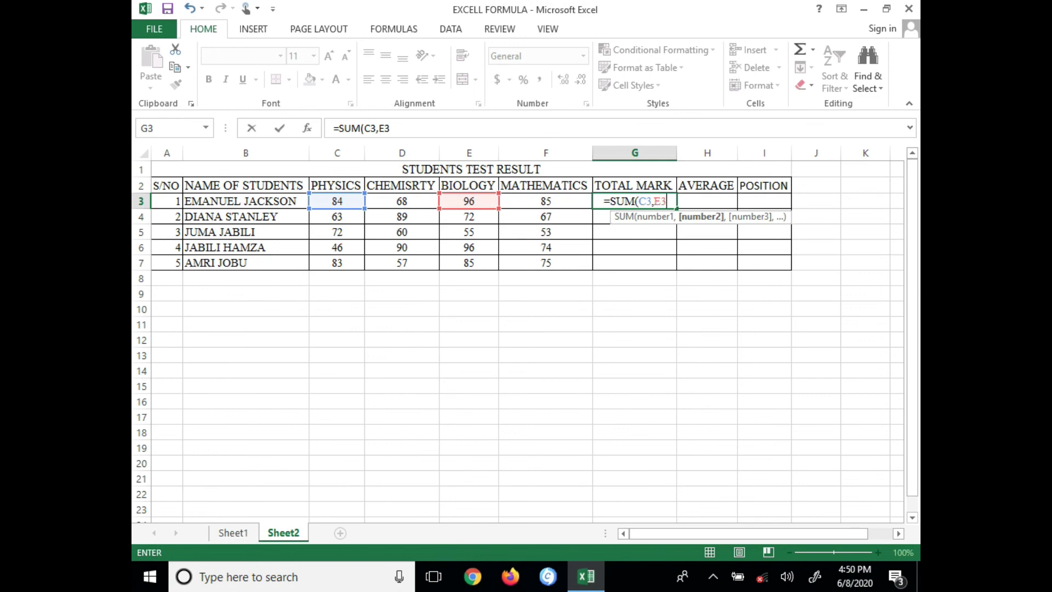
pyautogui.write(')')
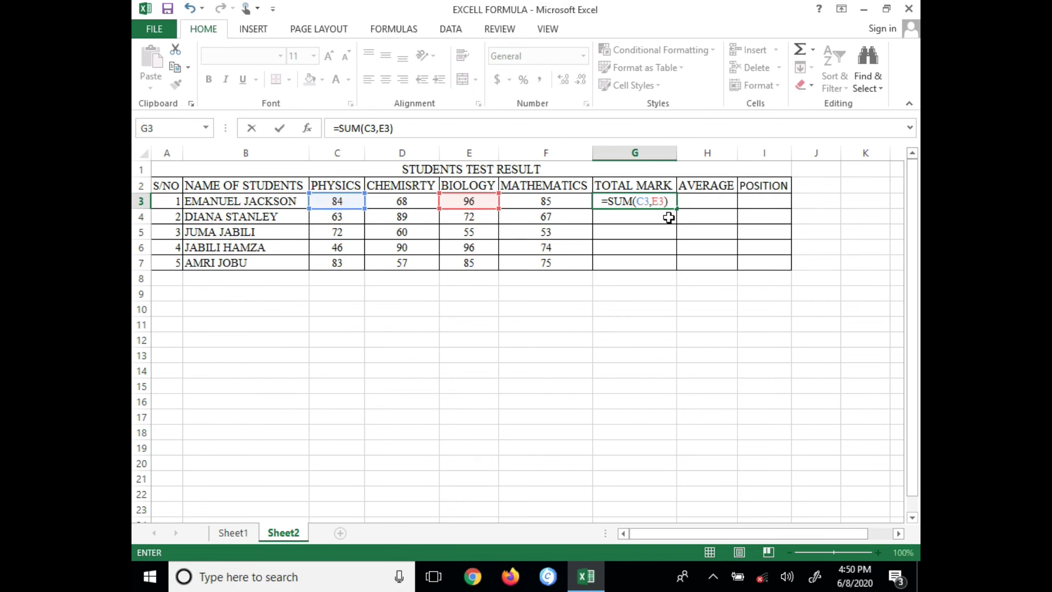
pyautogui.press('Return')
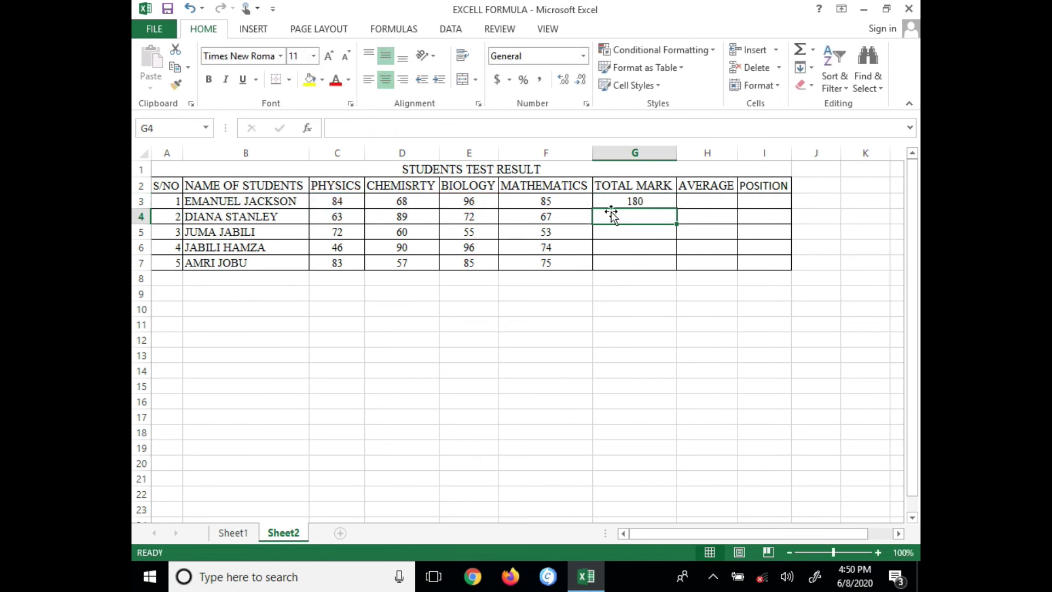
# - Fill the =SUM(C3,E3) formula down to G7, then clear G3:G8
pyautogui.click(644, 202)
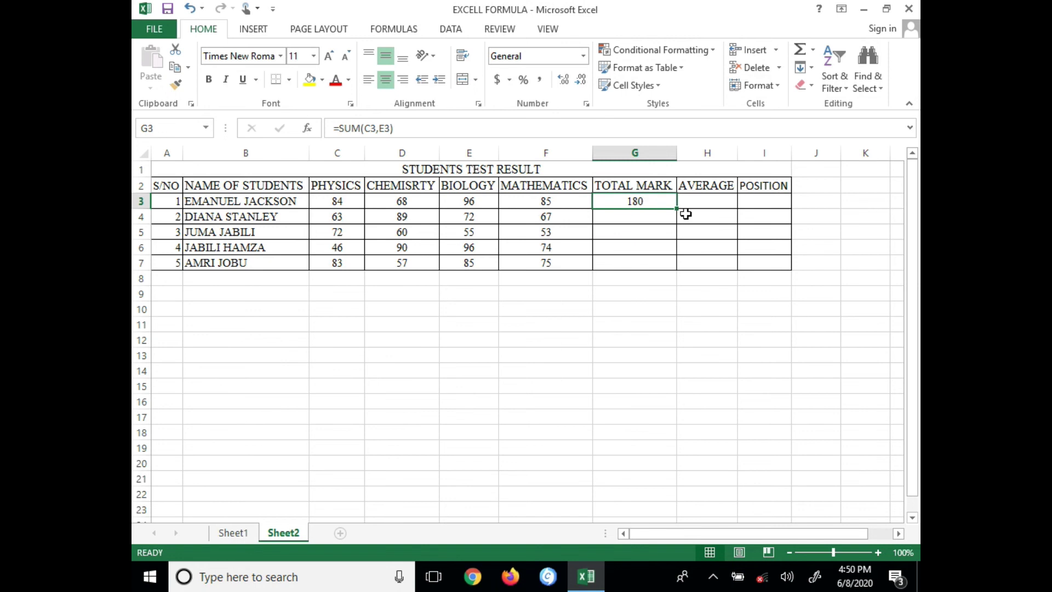
pyautogui.moveTo(678, 210); pyautogui.dragTo(679, 269)
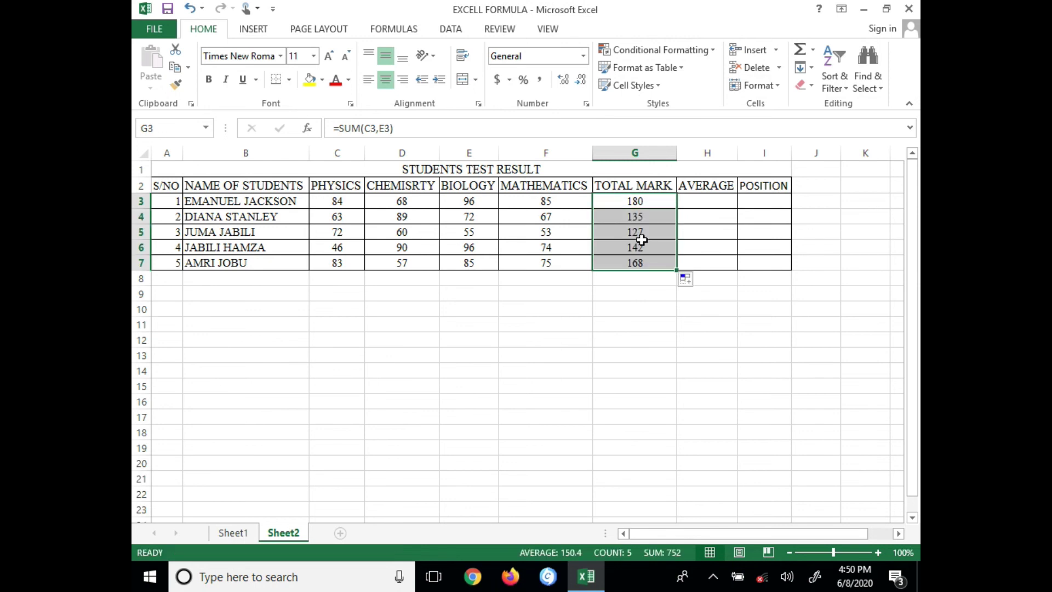
pyautogui.moveTo(630, 201); pyautogui.dragTo(640, 278)
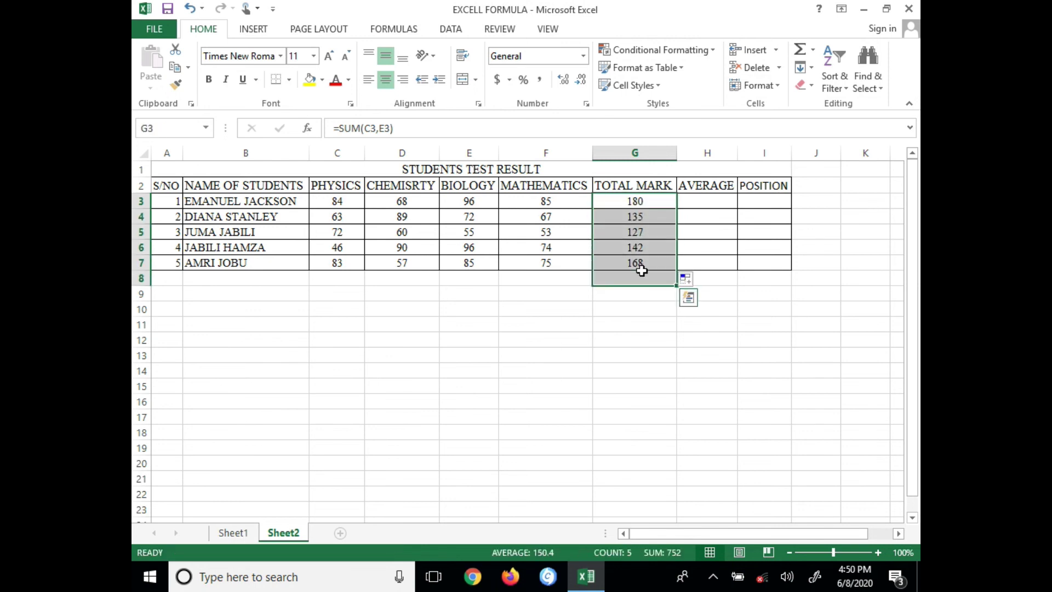
pyautogui.rightClick(639, 230)
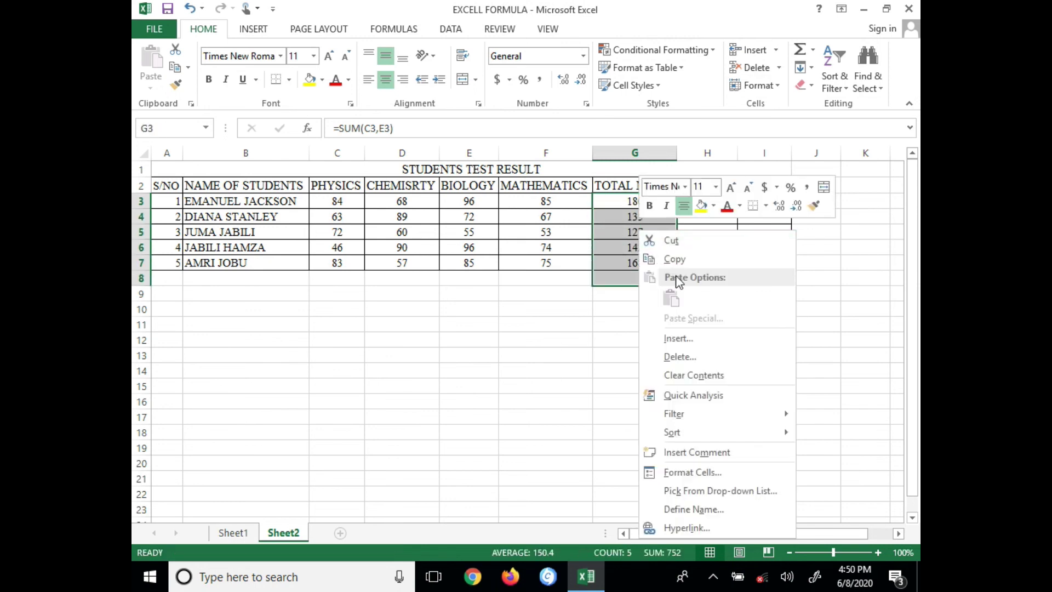
pyautogui.click(702, 375)
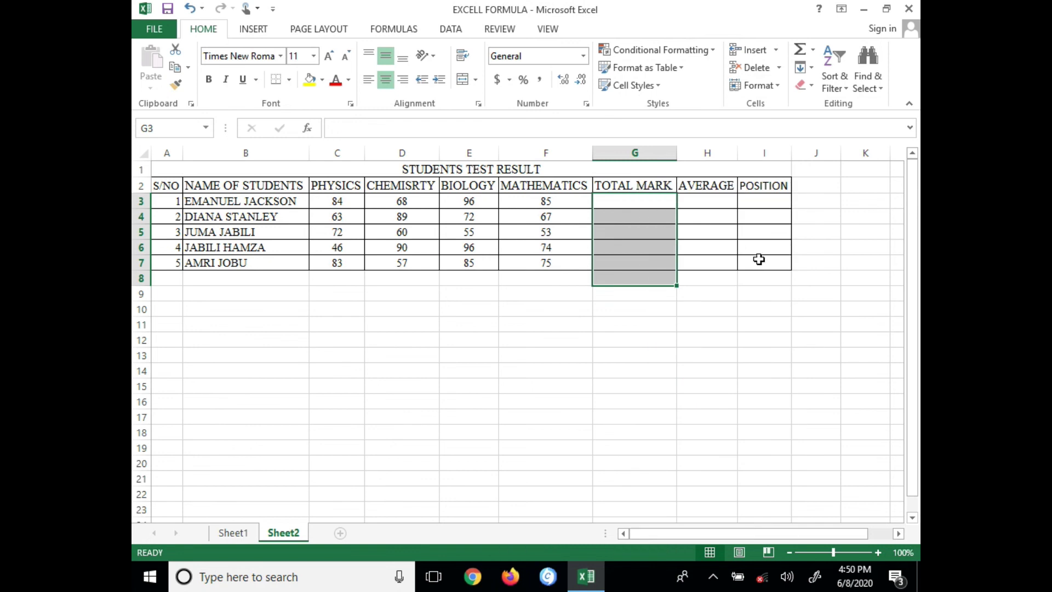
# - Enter =C3+D3+F3 in G3 and fill it to G7, giving totals 237, 219, 185, 210, 215
pyautogui.click(635, 206)
pyautogui.write('=')
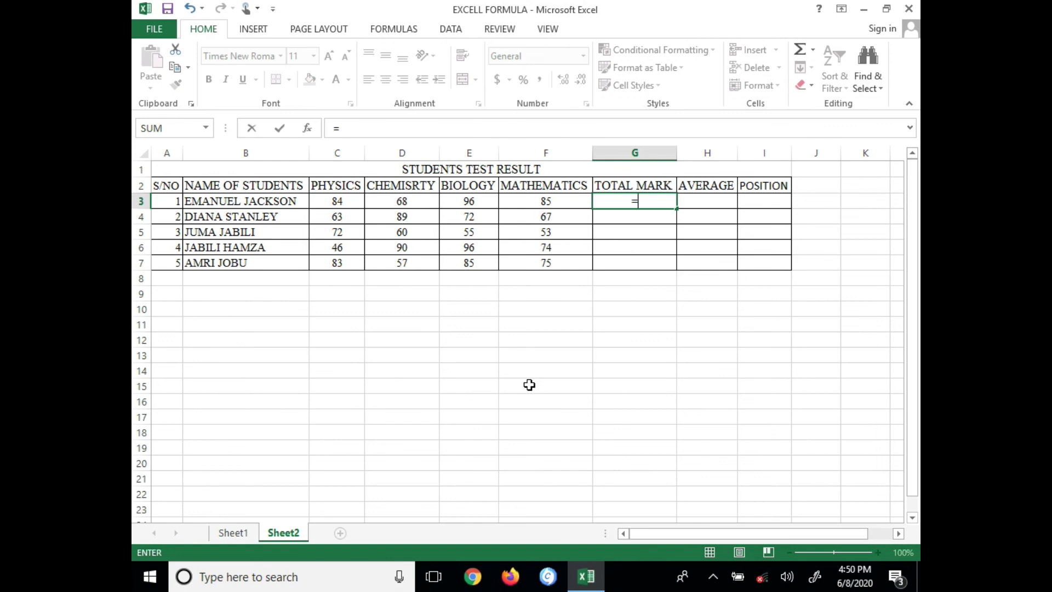
pyautogui.click(336, 201)
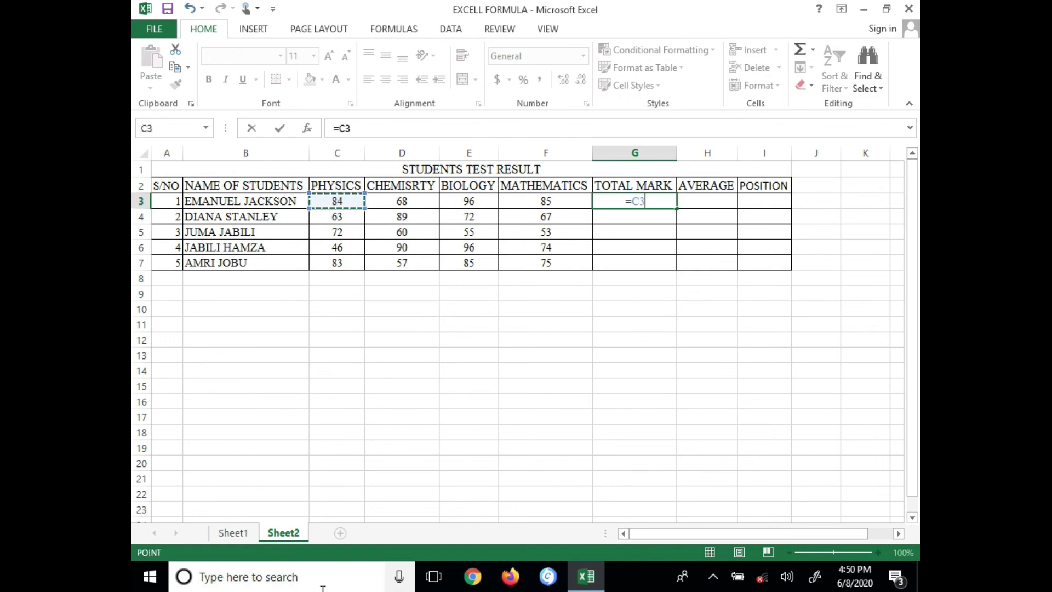
pyautogui.write('+')
pyautogui.click(428, 202)
pyautogui.write('+')
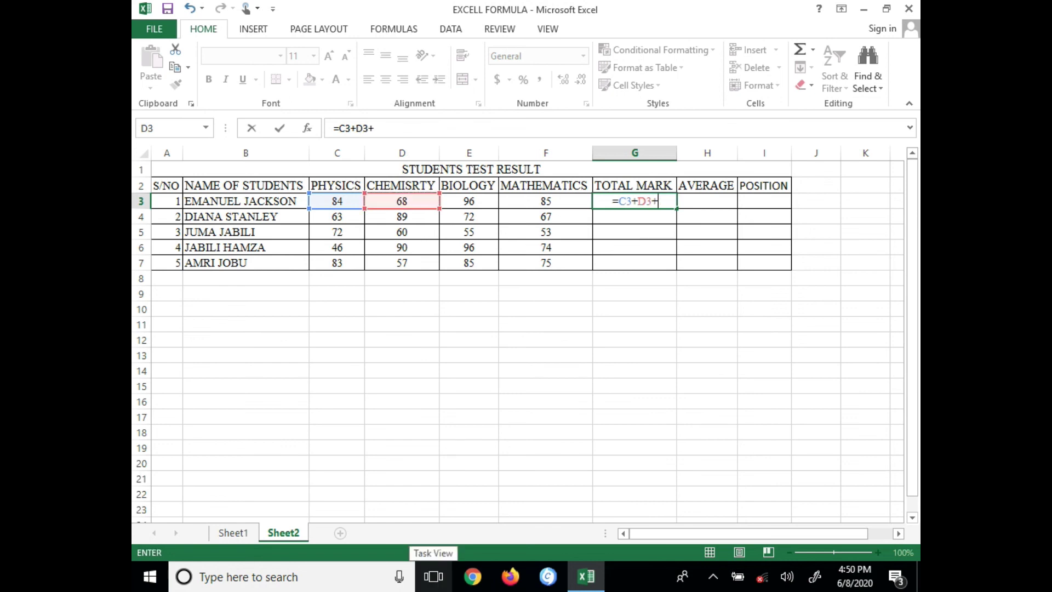
pyautogui.click(548, 202)
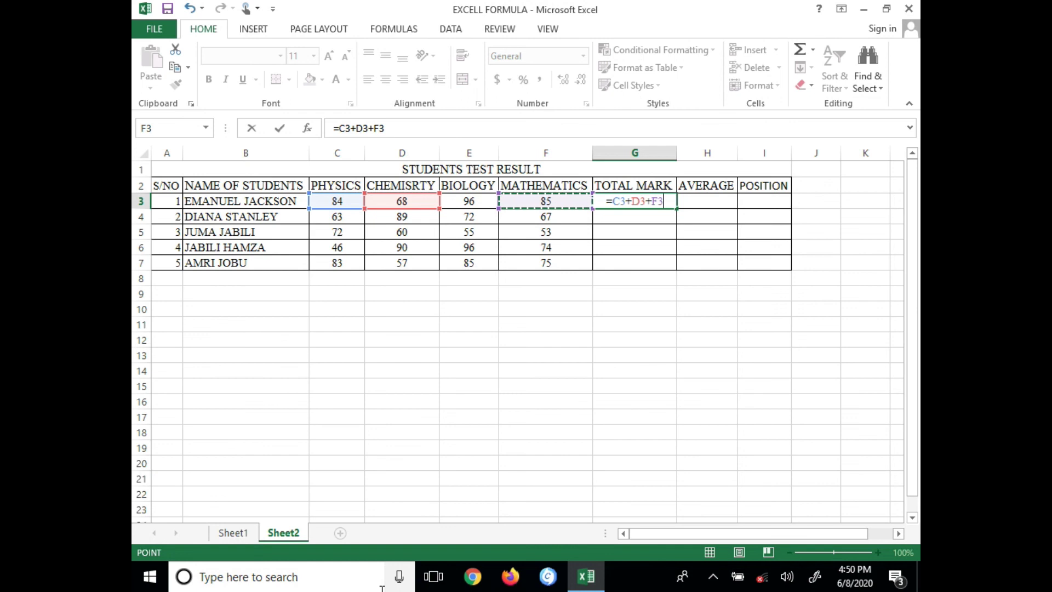
pyautogui.press('Return')
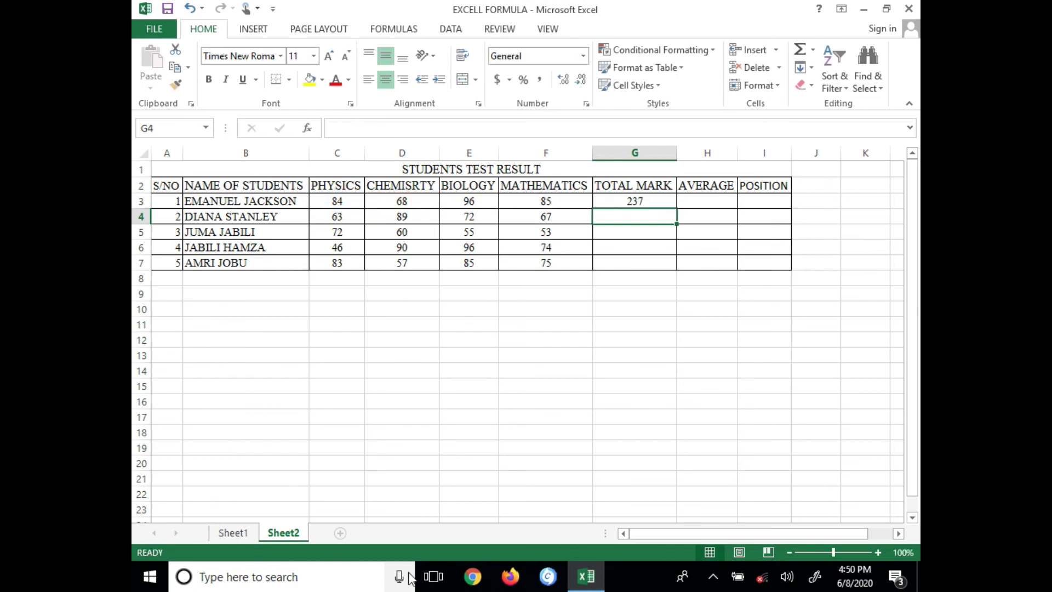
pyautogui.click(647, 199)
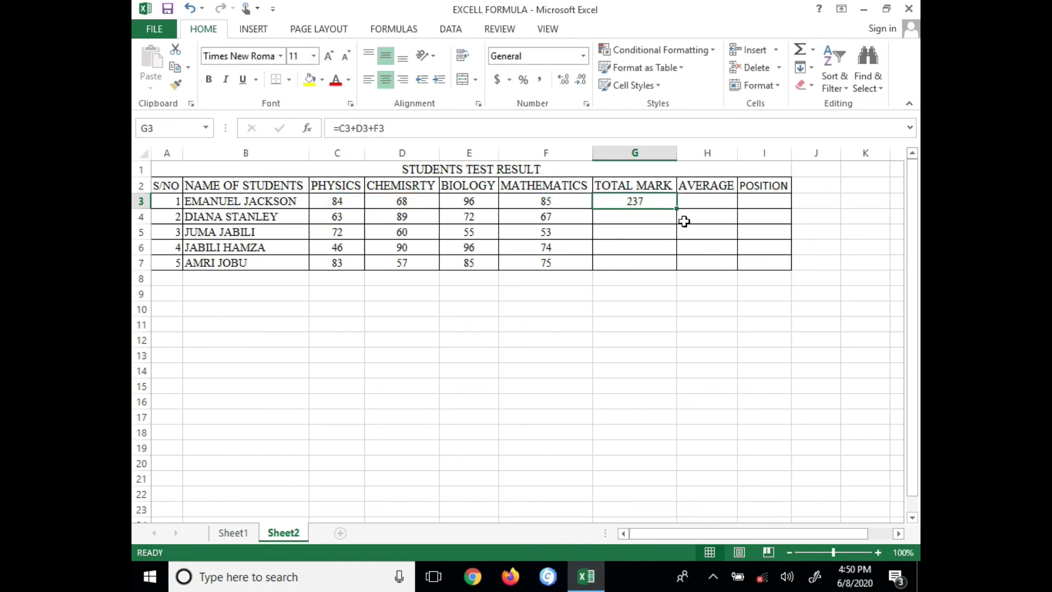
pyautogui.moveTo(677, 209); pyautogui.dragTo(684, 268)
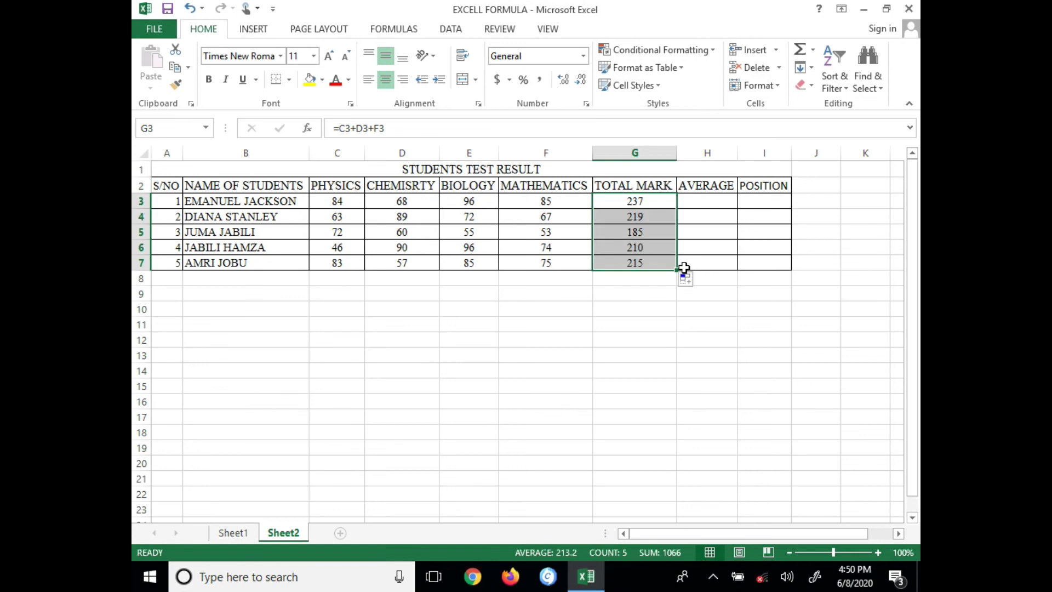